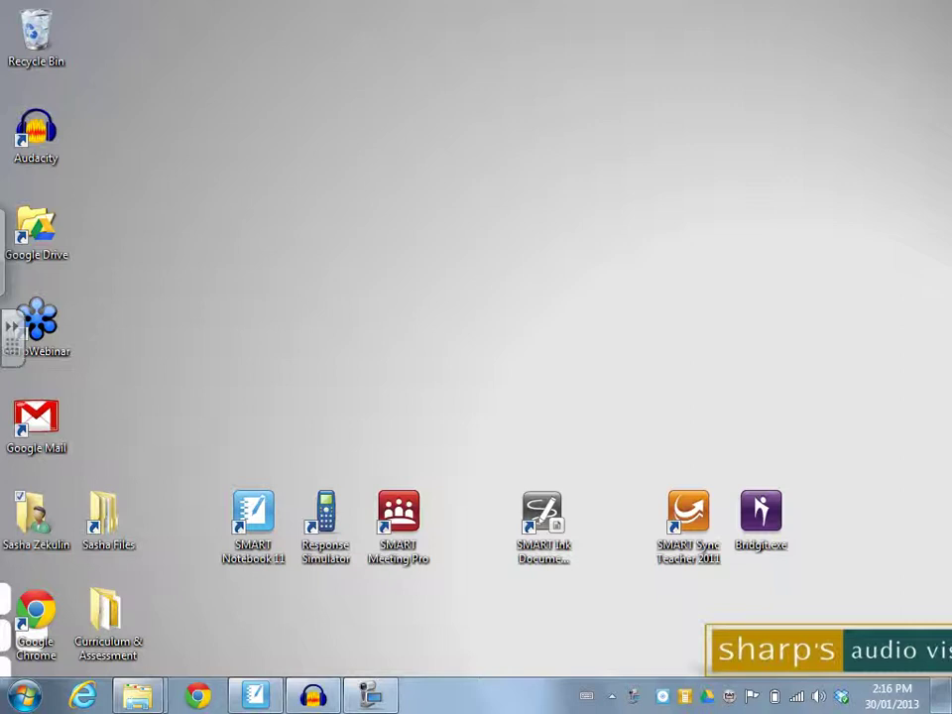
# Bring up the open user folder window and reposition both the window and its SMART Ink toolbar along the title bar.
pyautogui.moveTo(137, 695)
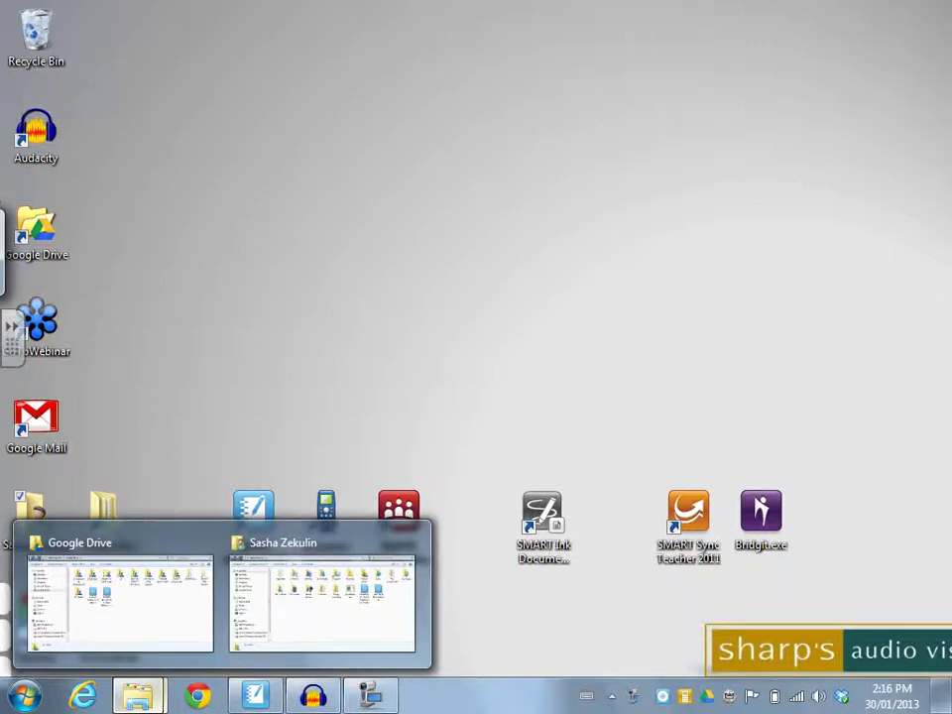
pyautogui.click(318, 606)
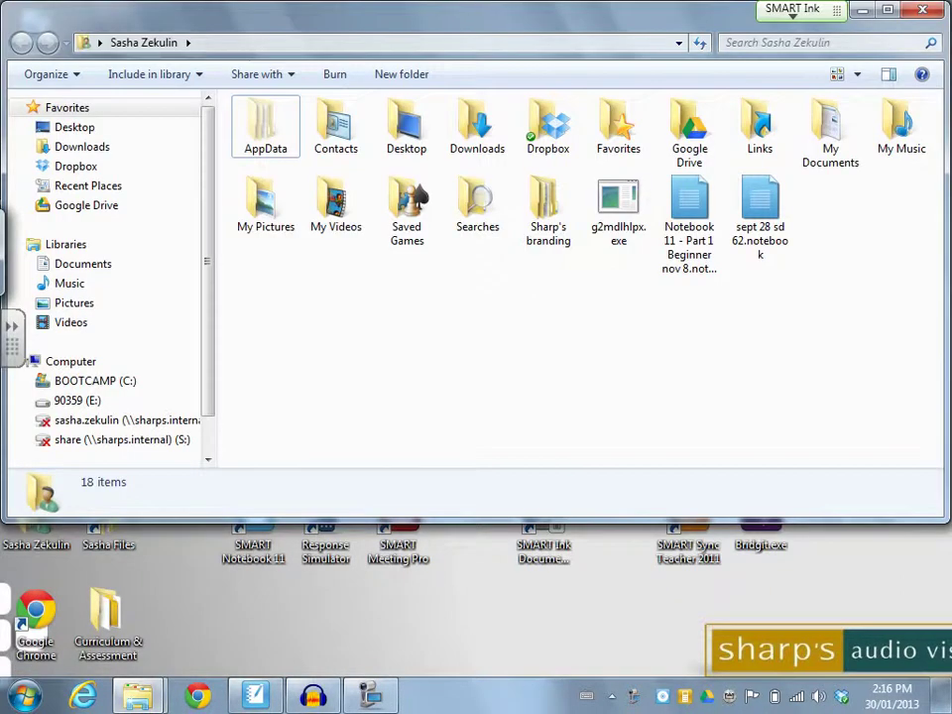
pyautogui.moveTo(675, 11); pyautogui.dragTo(653, 69)
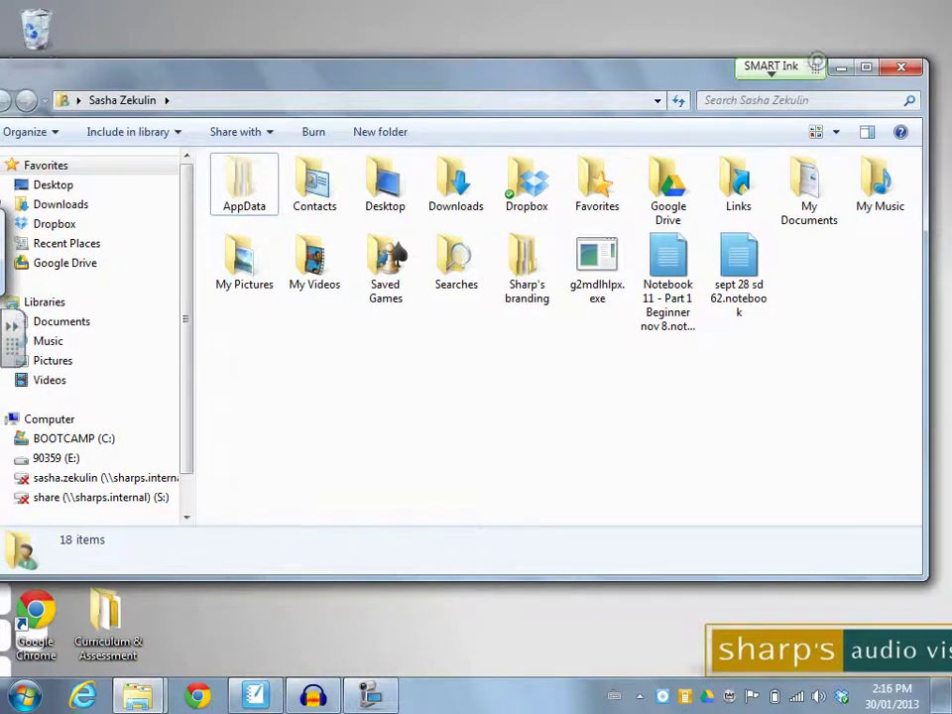
pyautogui.moveTo(815, 67); pyautogui.dragTo(783, 61)
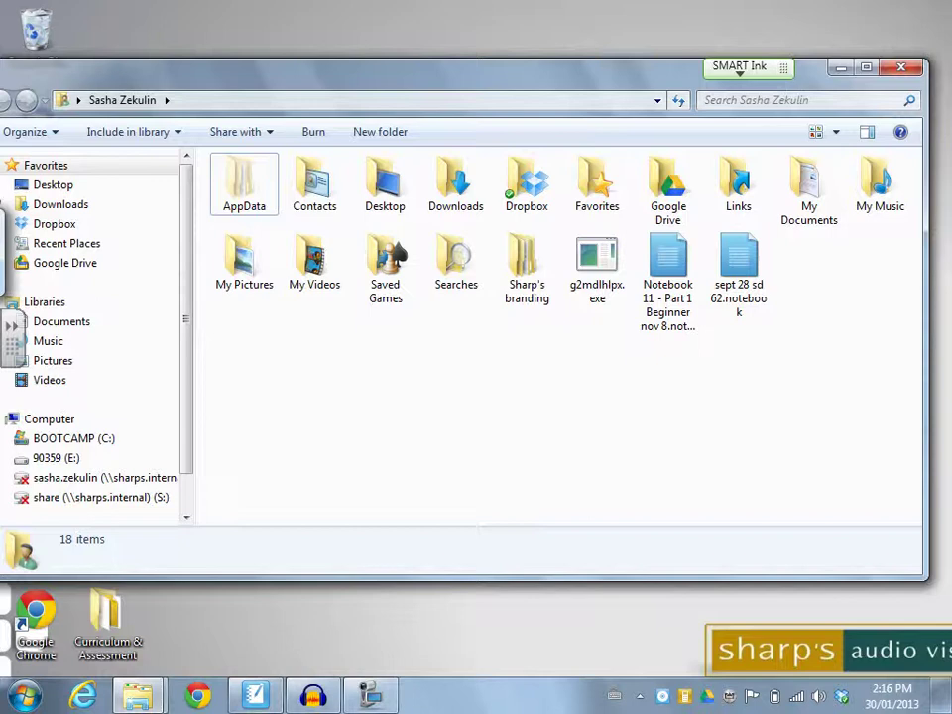
pyautogui.doubleClick(794, 61)
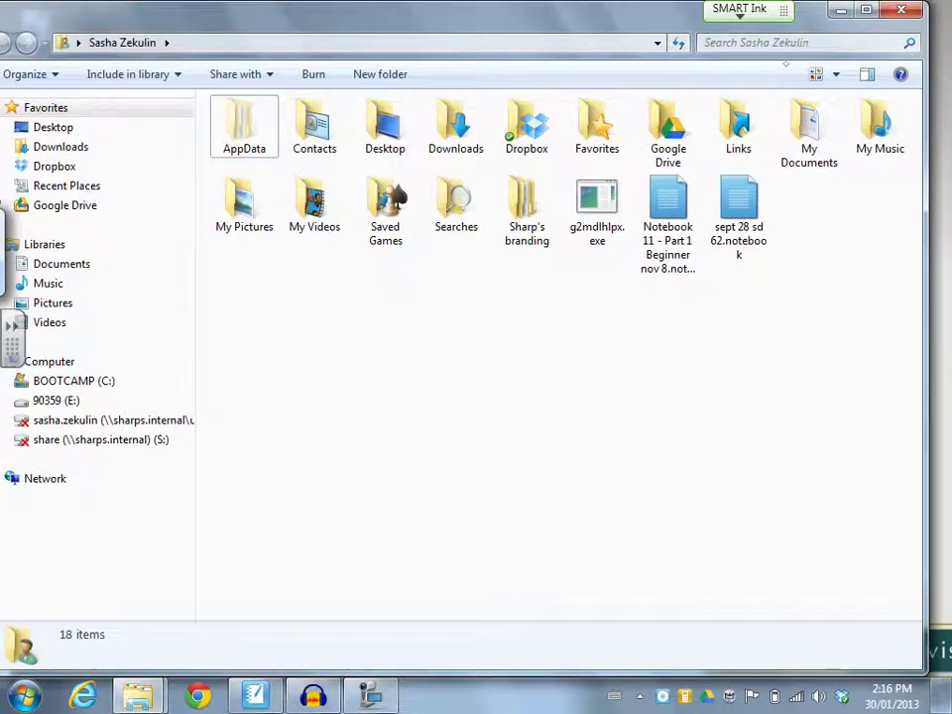
pyautogui.moveTo(786, 11)
pyautogui.mouseDown()
pyautogui.moveTo(584, 6)
pyautogui.moveTo(804, 8)
pyautogui.mouseUp()
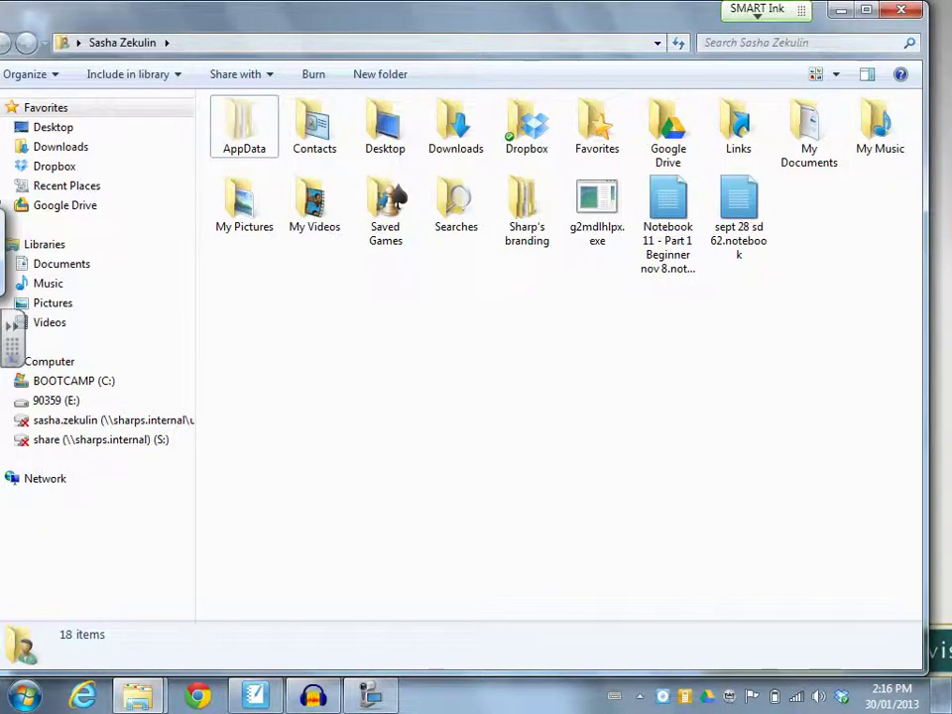
# Activate the black SMART Ink pen with the thinnest line style.
pyautogui.click(757, 9)
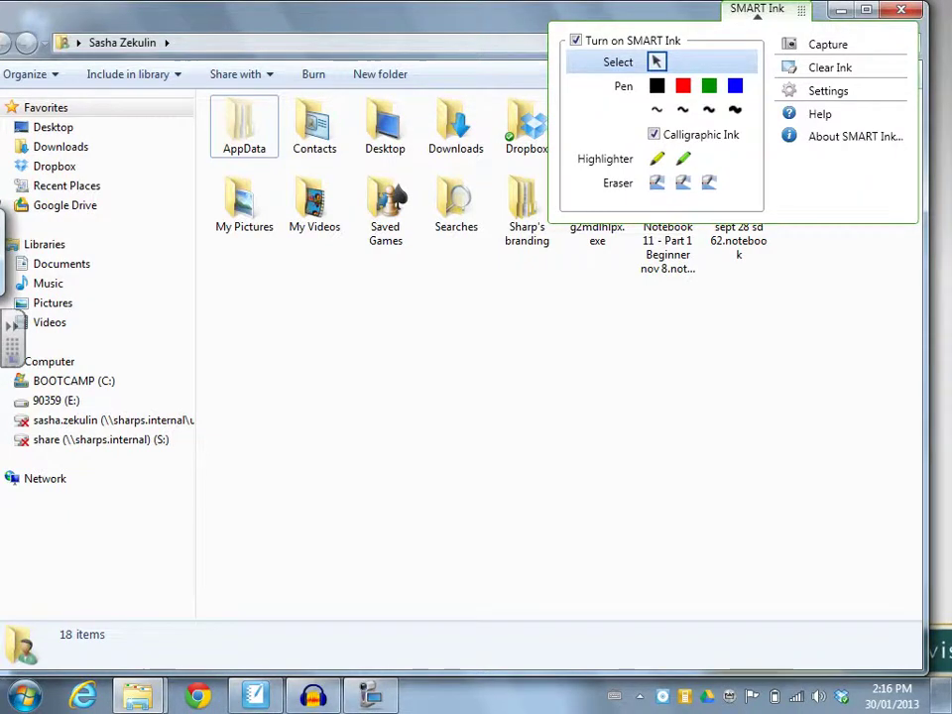
pyautogui.click(656, 86)
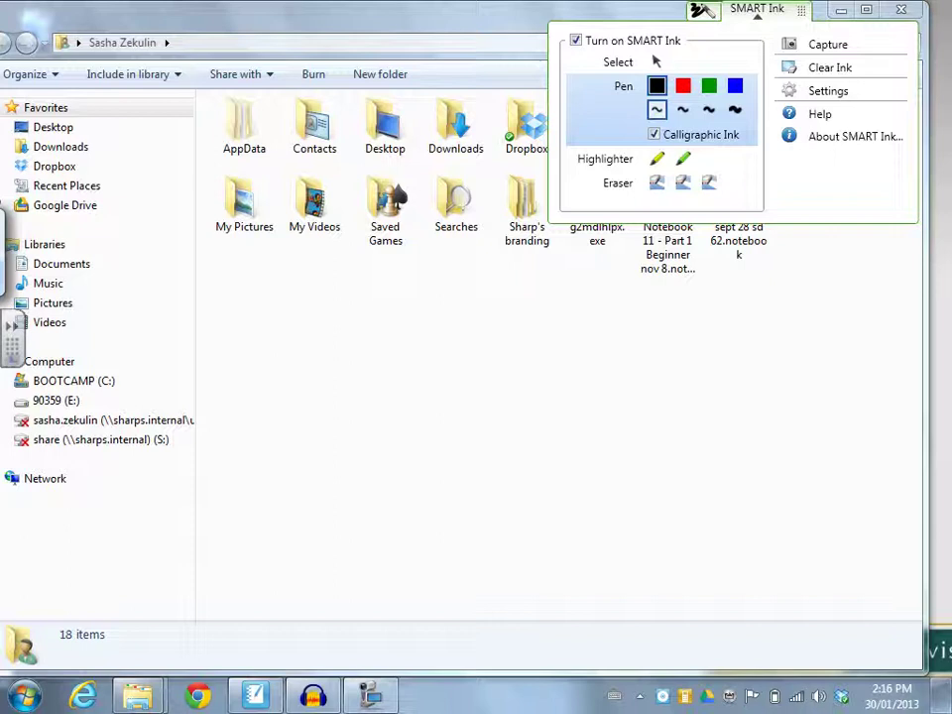
pyautogui.click(684, 110)
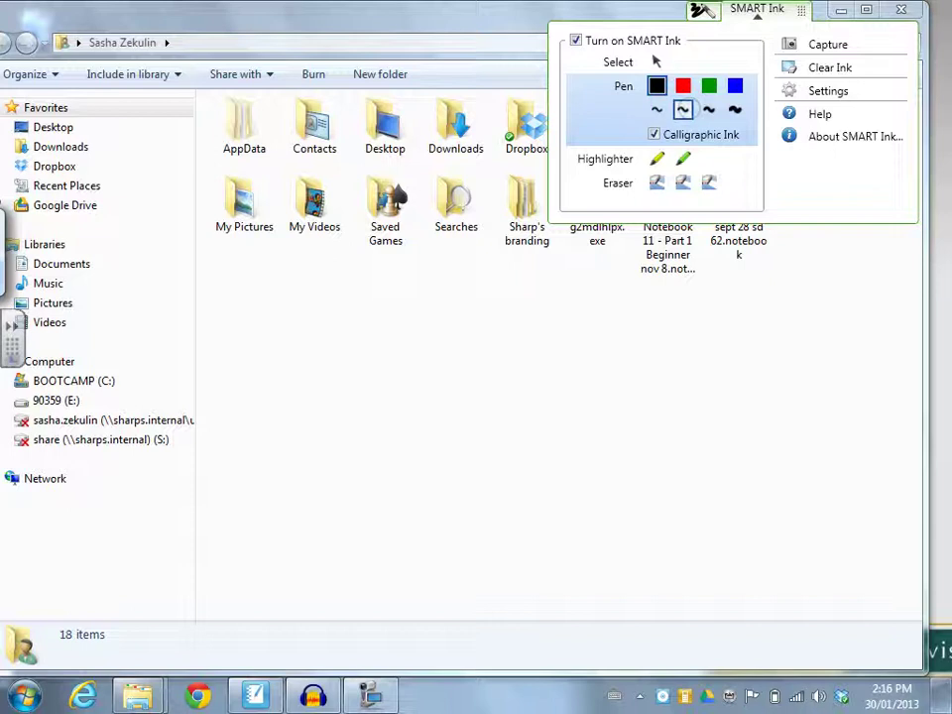
pyautogui.click(709, 110)
pyautogui.click(657, 109)
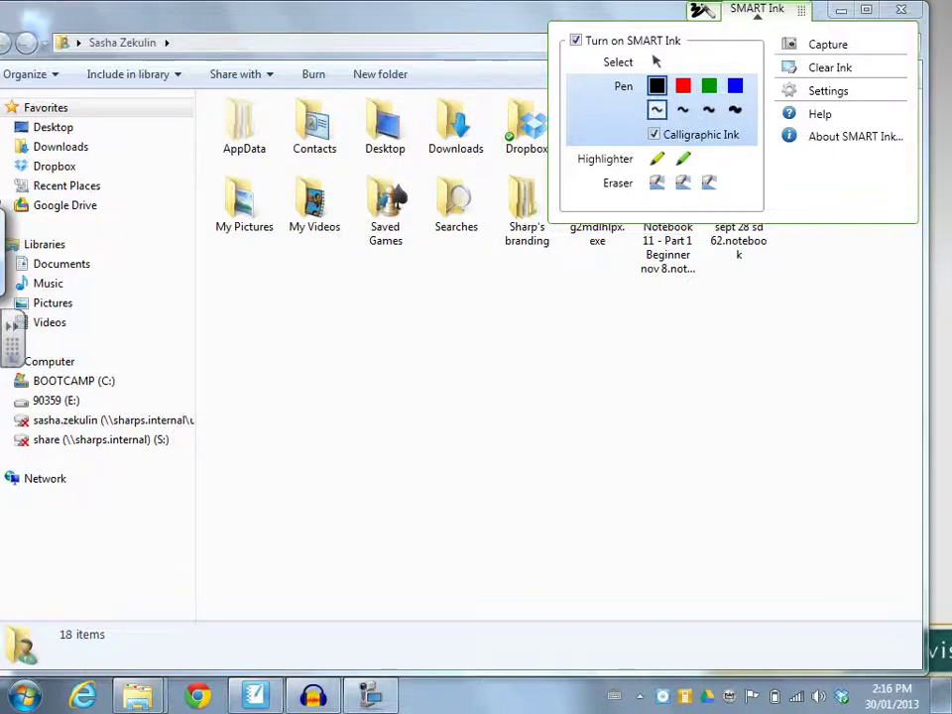
# Draw an arrow towards the Sharp's branding folder and handwrite "writing" in the empty area of the folder window.
pyautogui.moveTo(424, 342); pyautogui.dragTo(499, 297)
pyautogui.moveTo(423, 357)
pyautogui.mouseDown()
pyautogui.moveTo(530, 285)
pyautogui.moveTo(517, 357)
pyautogui.moveTo(536, 347)
pyautogui.mouseUp()
pyautogui.moveTo(552, 372)
pyautogui.mouseDown()
pyautogui.moveTo(561, 353)
pyautogui.moveTo(584, 367)
pyautogui.mouseUp()
pyautogui.moveTo(600, 320); pyautogui.dragTo(599, 369)
pyautogui.moveTo(592, 349)
pyautogui.mouseDown()
pyautogui.moveTo(620, 347)
pyautogui.moveTo(625, 369)
pyautogui.moveTo(657, 369)
pyautogui.moveTo(625, 377)
pyautogui.mouseUp()
pyautogui.click(580, 331)
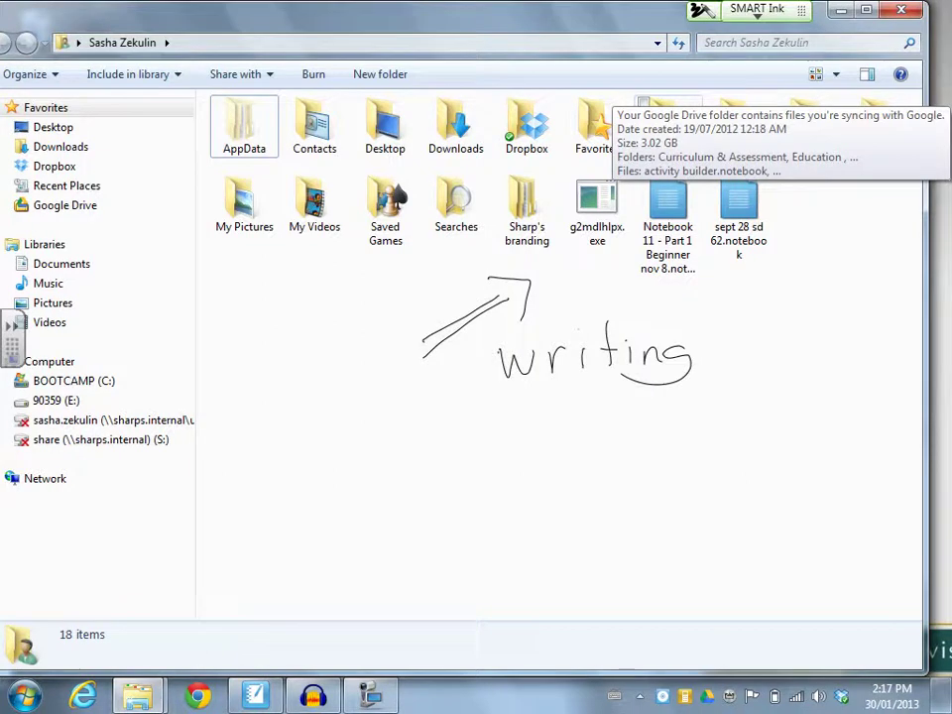
# Capture the annotated folder window into the SMART Notebook document and draw a short curved pen stroke below the word "writing" there.
pyautogui.click(756, 9)
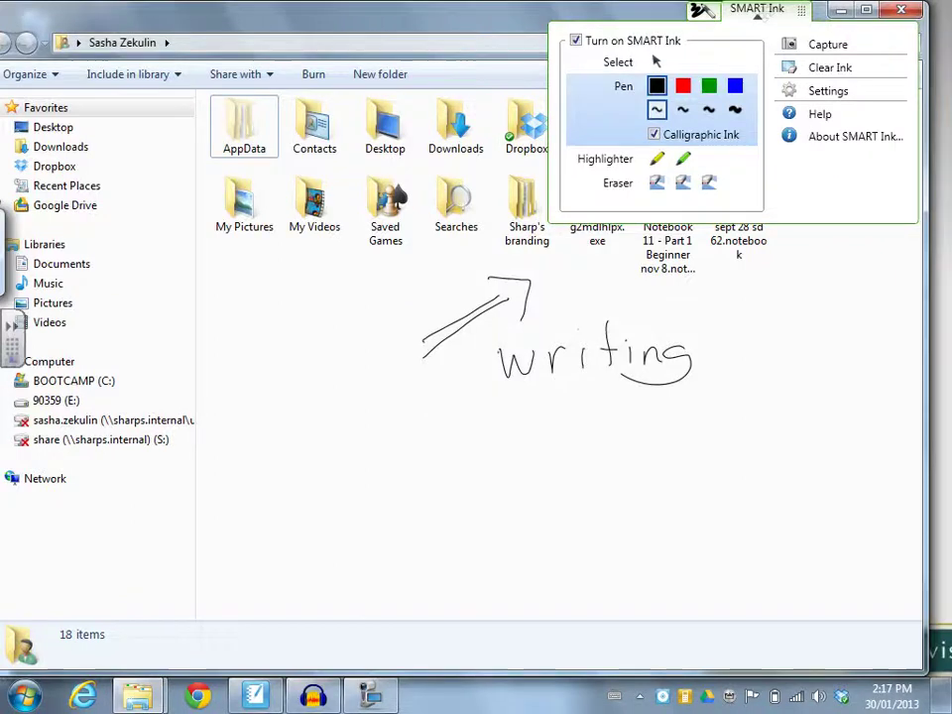
pyautogui.click(654, 61)
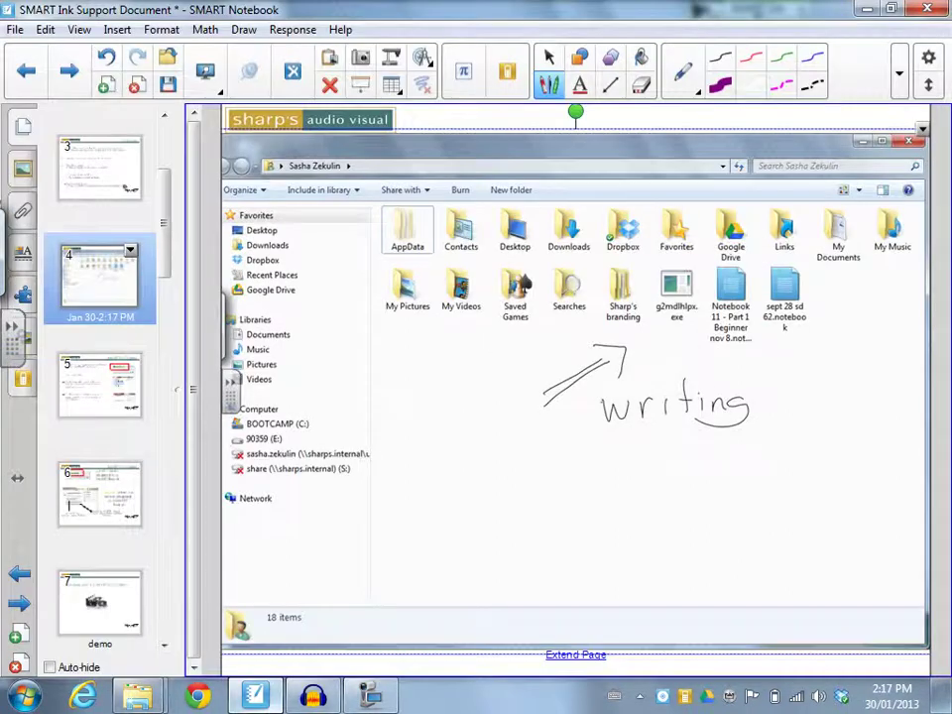
pyautogui.moveTo(609, 484); pyautogui.dragTo(670, 487)
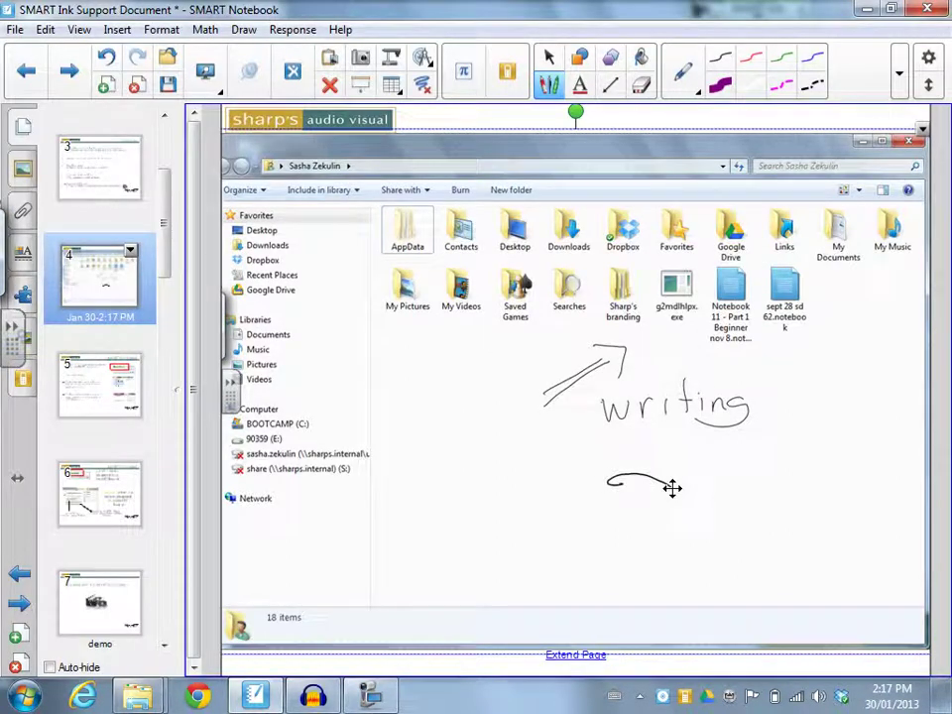
pyautogui.click(549, 57)
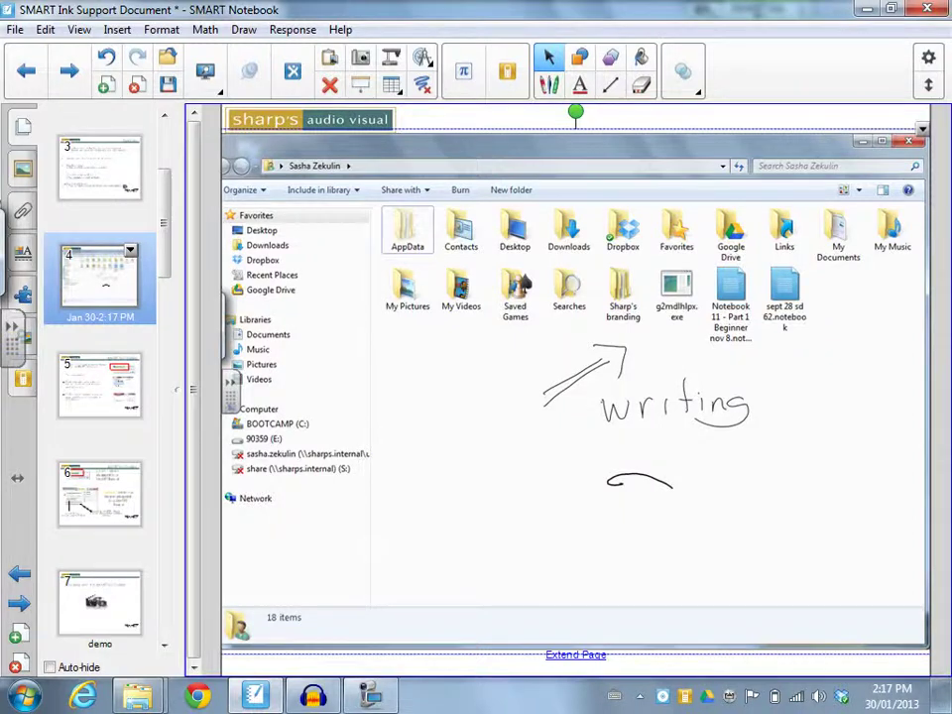
# Return to the folder window, shift the handwritten word "writing" slightly as an ink object, and clear all the ink.
pyautogui.moveTo(137, 694)
pyautogui.click(336, 599)
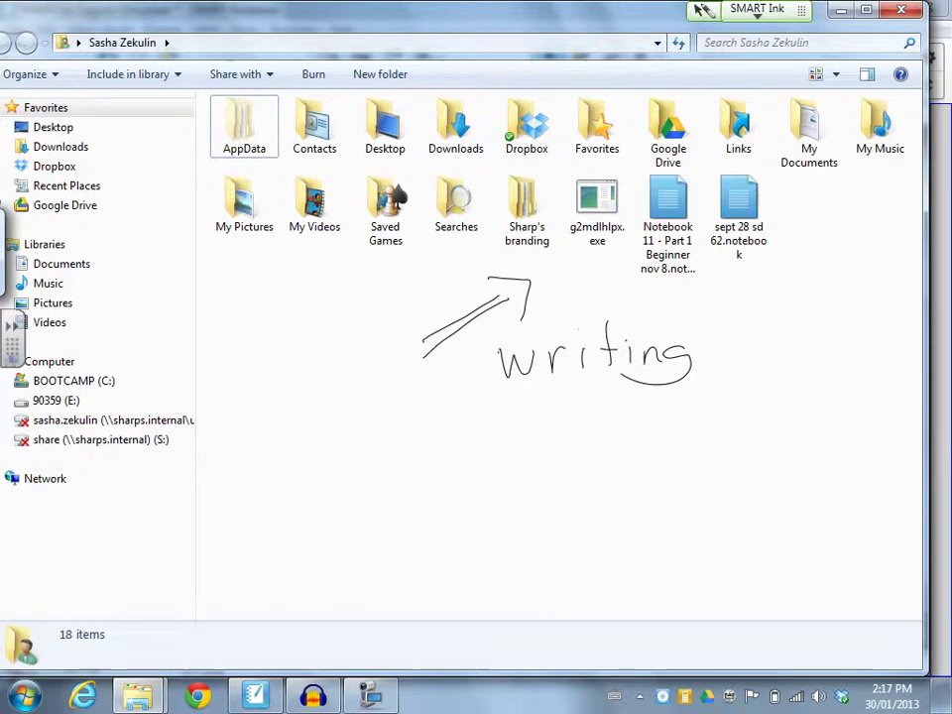
pyautogui.moveTo(599, 355)
pyautogui.mouseDown()
pyautogui.moveTo(551, 355)
pyautogui.moveTo(595, 351)
pyautogui.mouseUp()
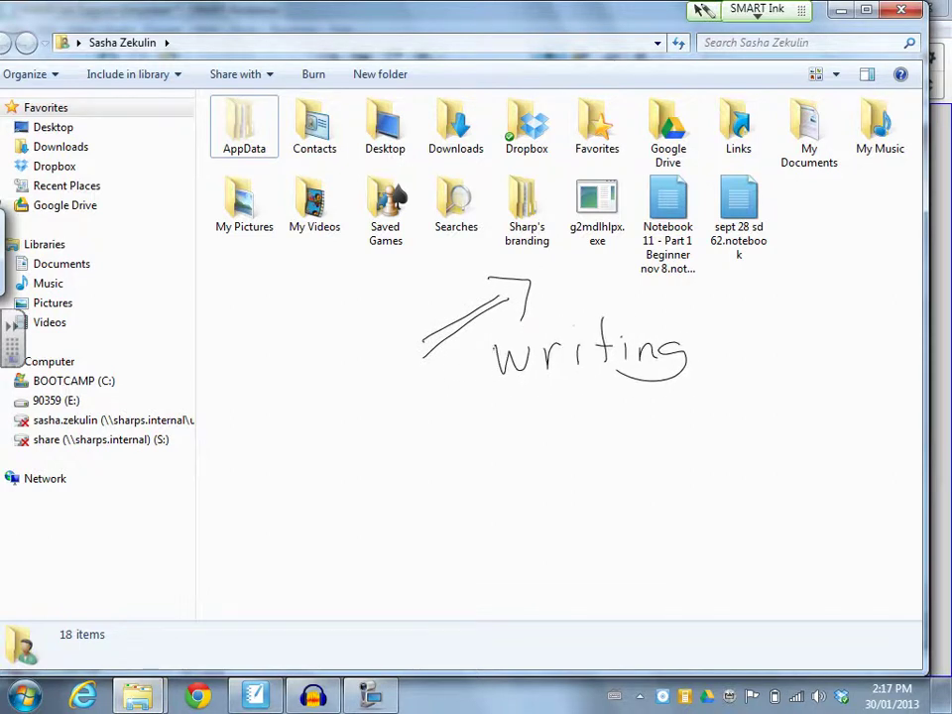
pyautogui.click(757, 11)
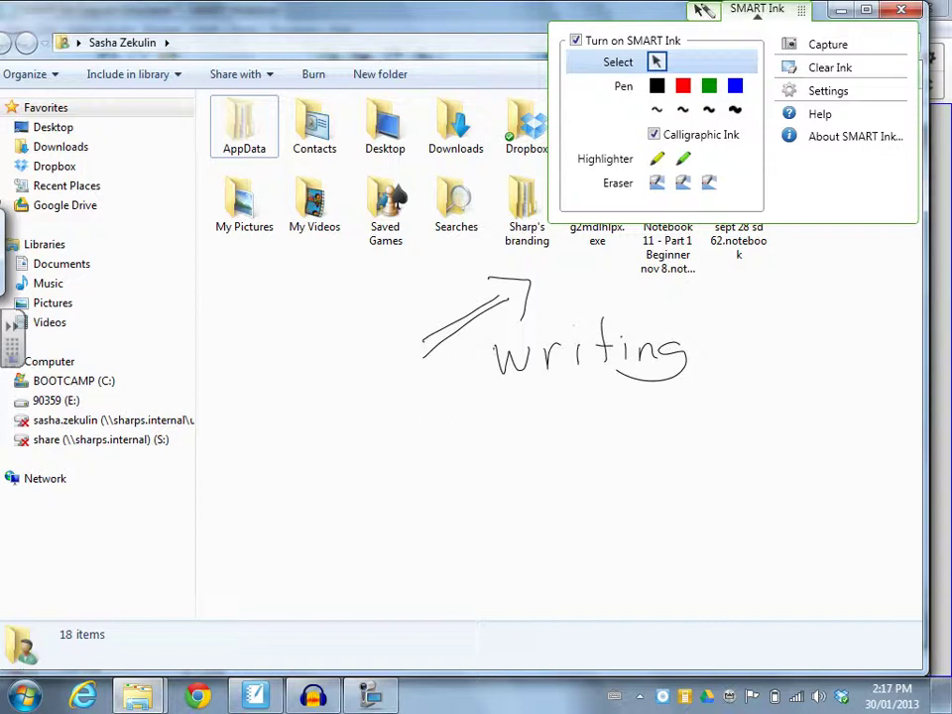
pyautogui.click(830, 67)
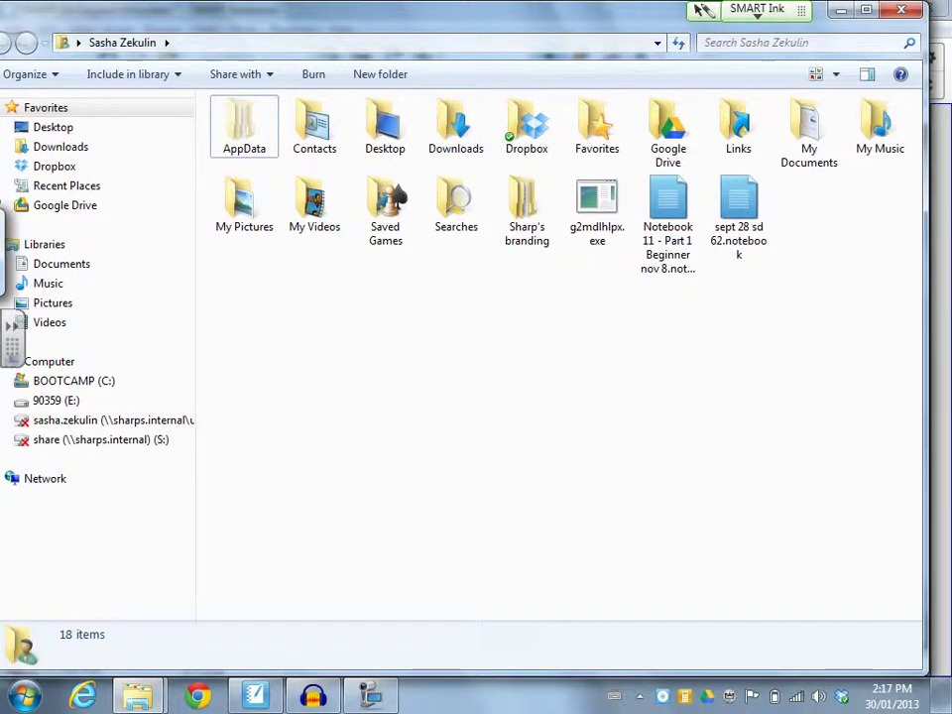
# Mark the Sharp's branding folder name with the yellow SMART Ink highlighter.
pyautogui.click(757, 9)
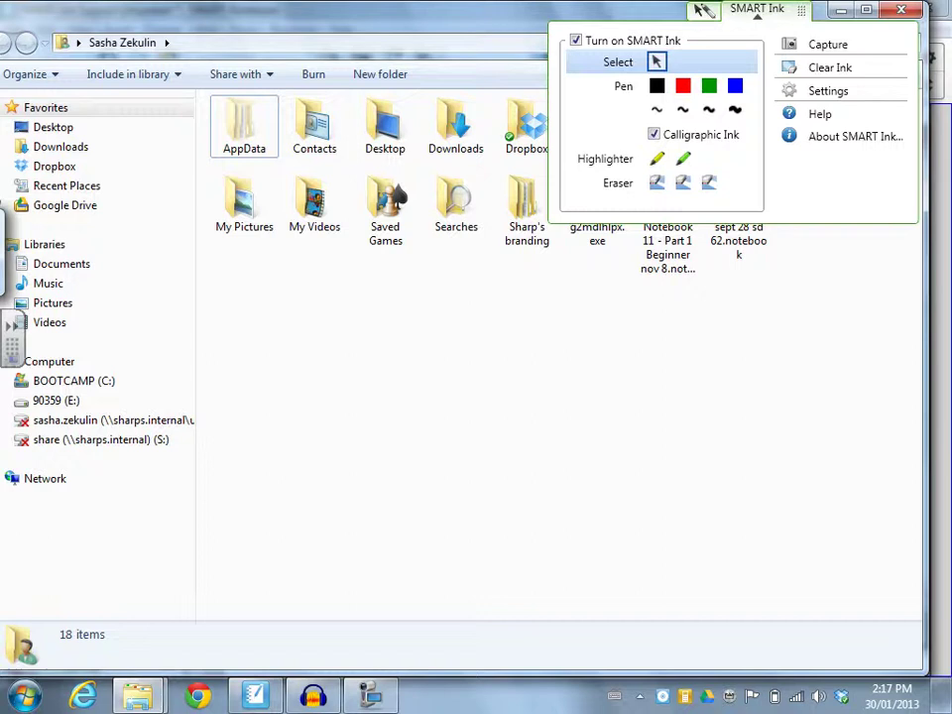
pyautogui.click(656, 158)
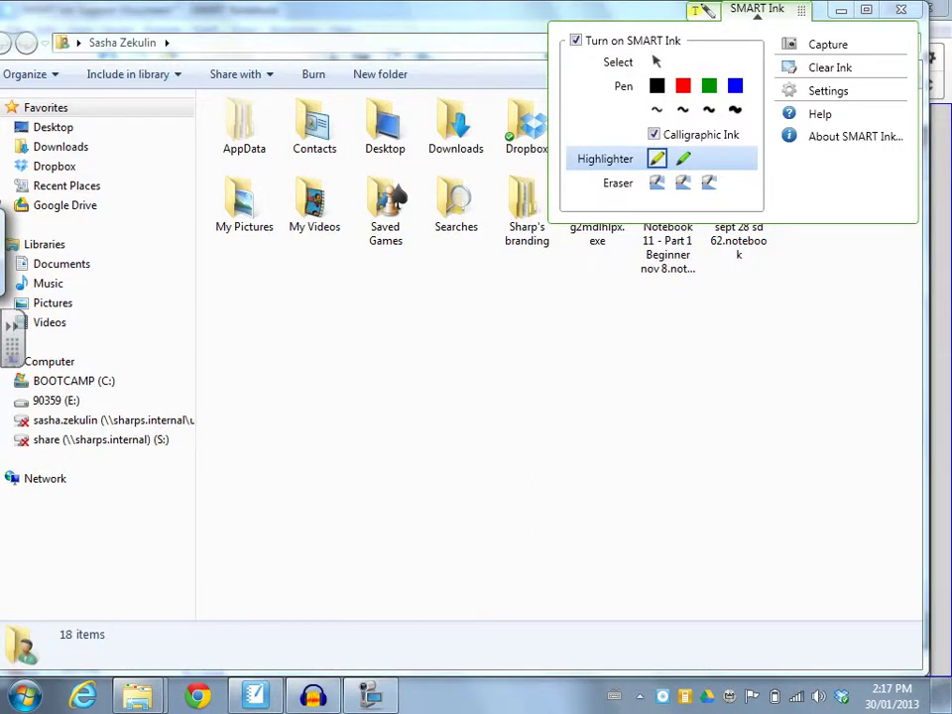
pyautogui.moveTo(496, 238); pyautogui.dragTo(571, 223)
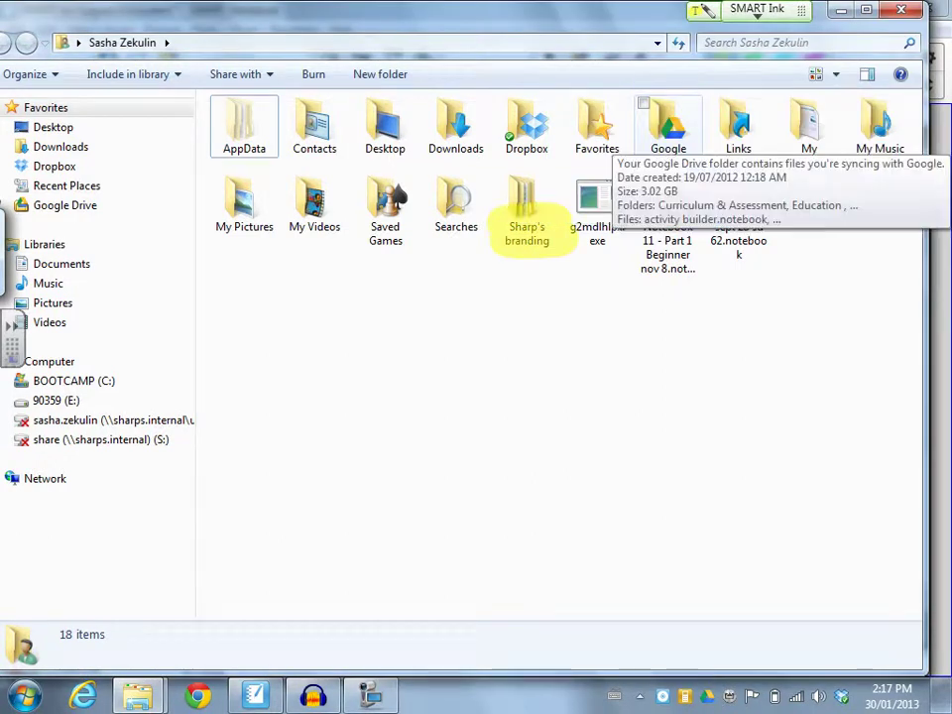
# Erase the yellow highlight over Sharp's branding with the first SMART Ink eraser and return to the Select tool.
pyautogui.click(757, 10)
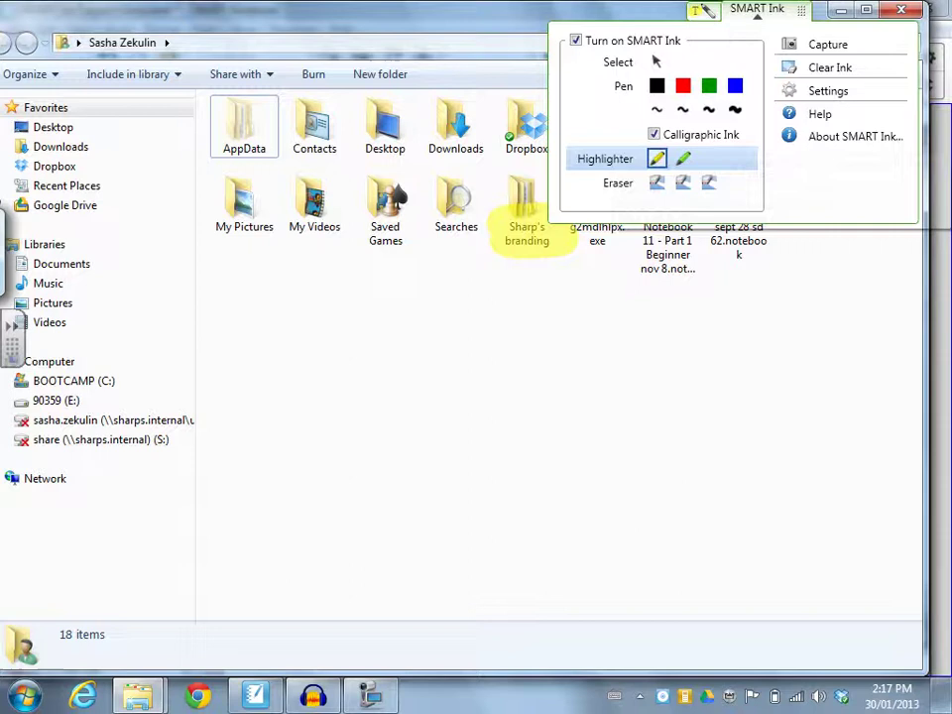
pyautogui.click(657, 183)
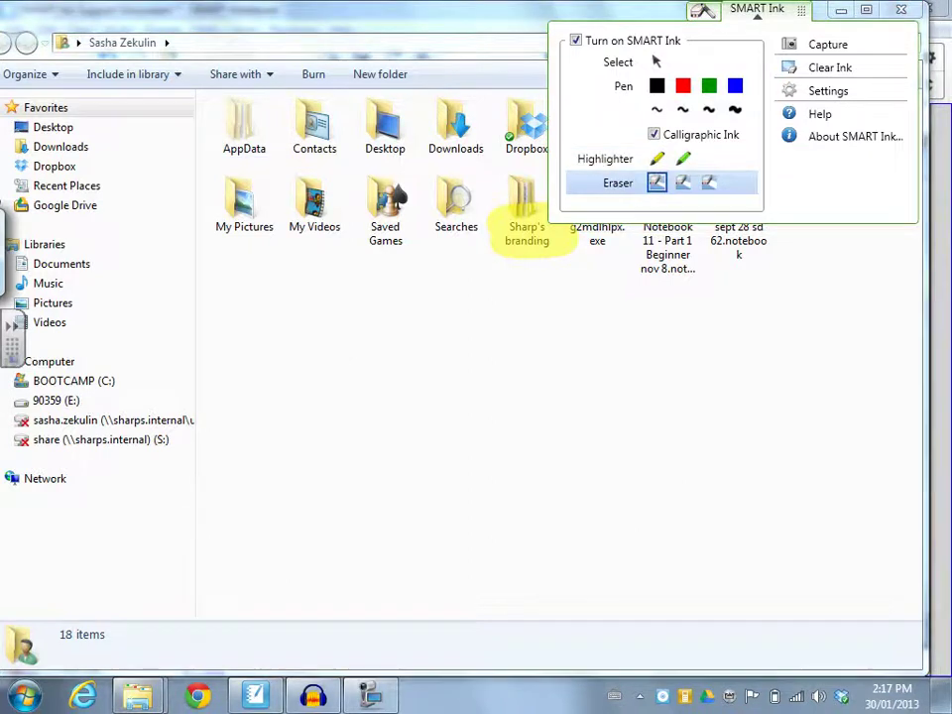
pyautogui.moveTo(544, 238)
pyautogui.mouseDown()
pyautogui.moveTo(509, 244)
pyautogui.moveTo(540, 232)
pyautogui.mouseUp()
pyautogui.click(757, 12)
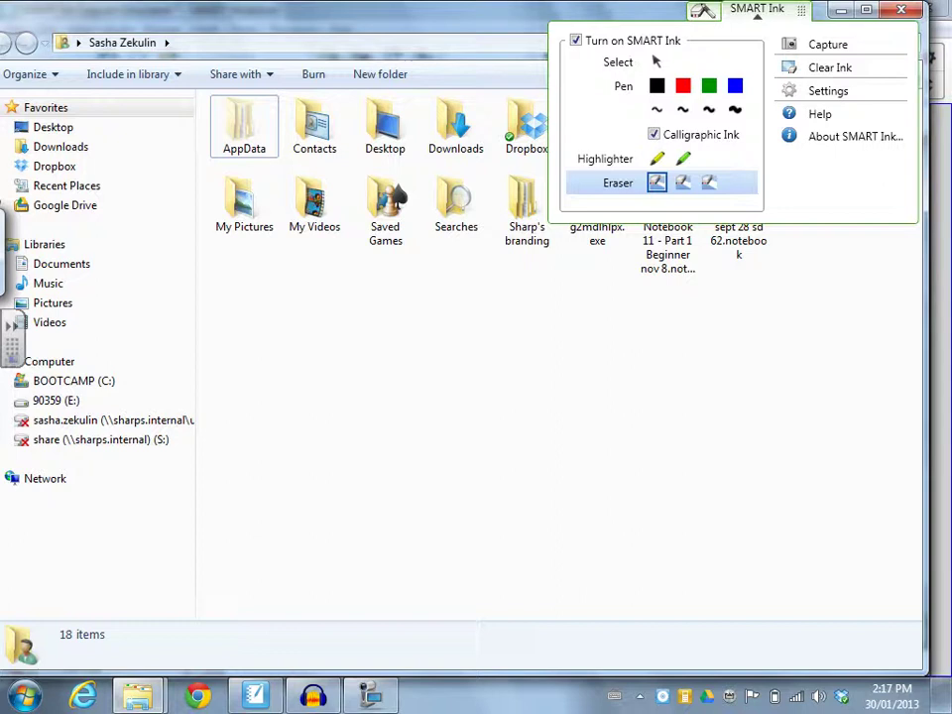
pyautogui.click(657, 61)
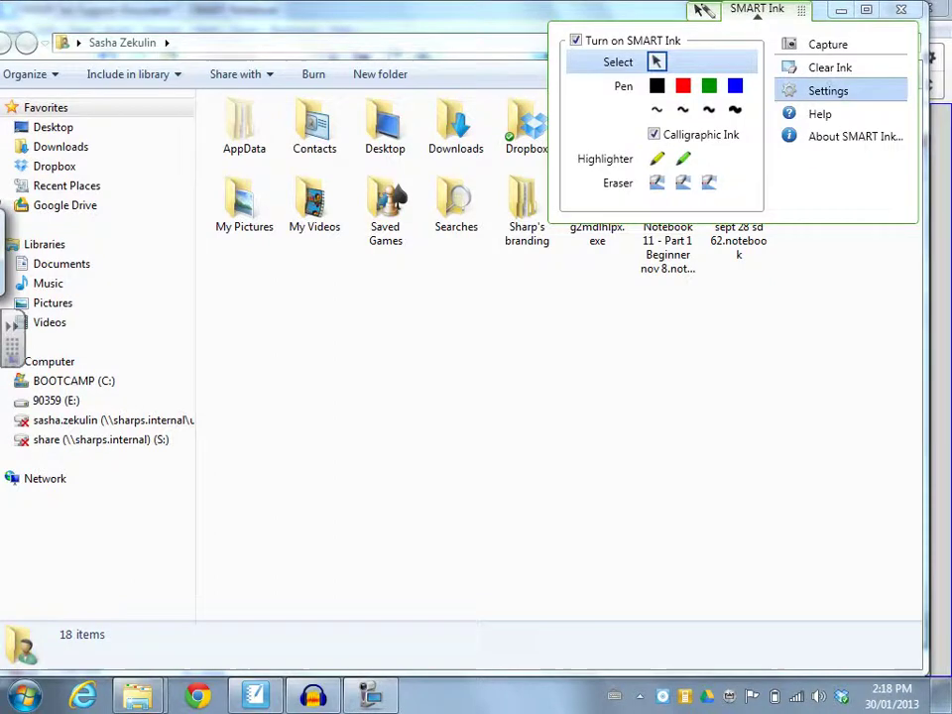
# Open SMART Ink Settings, move the dialog fully into view, and review its general options alongside the SMART Ink menu.
pyautogui.click(829, 90)
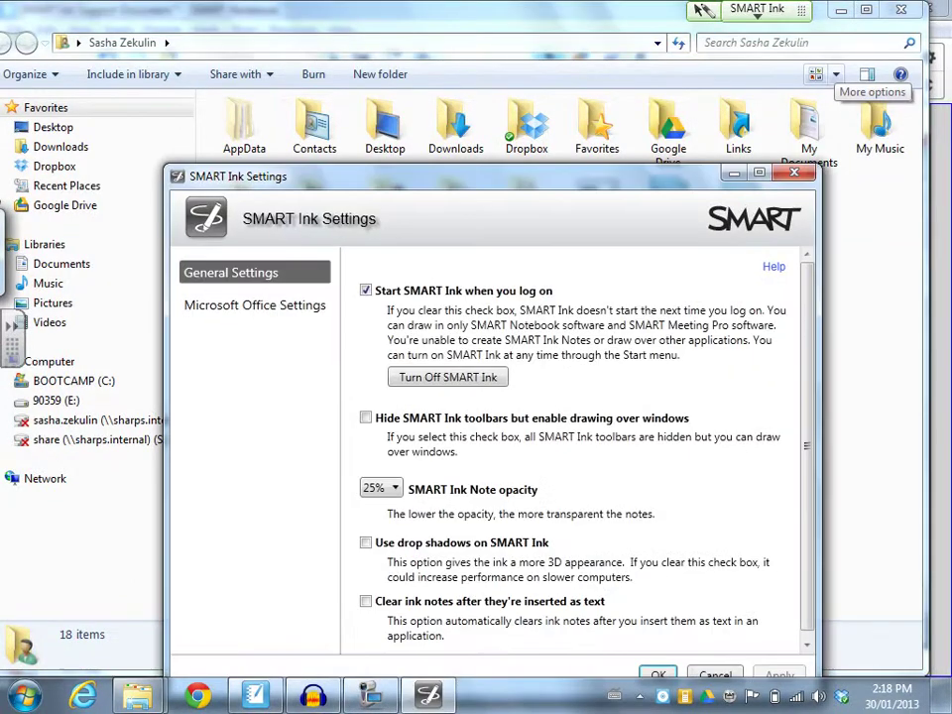
pyautogui.moveTo(612, 175); pyautogui.dragTo(617, 61)
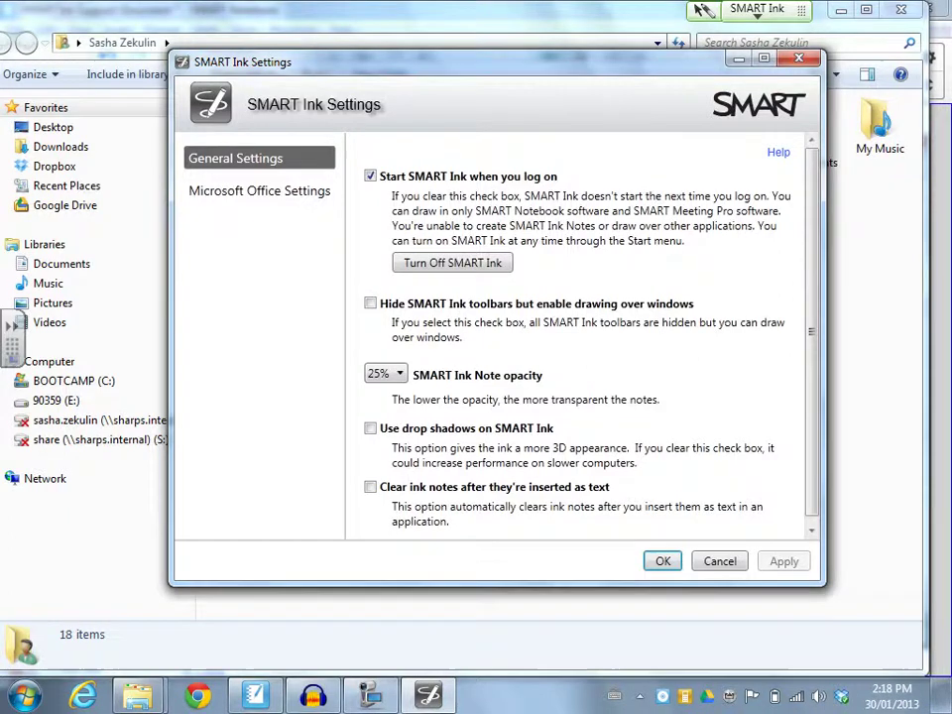
pyautogui.click(739, 59)
pyautogui.click(760, 10)
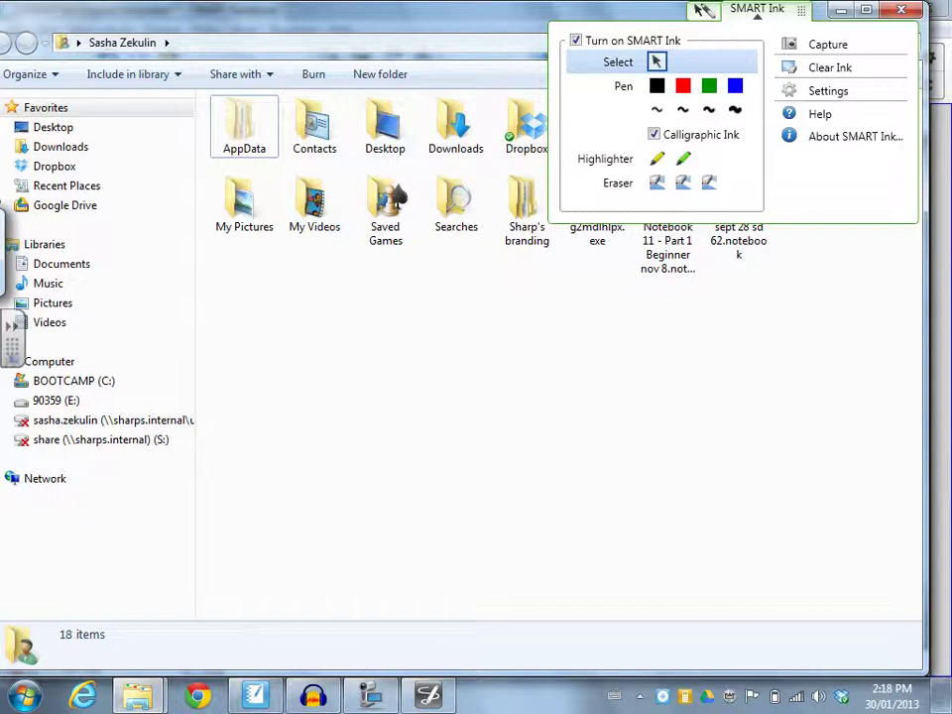
pyautogui.press('Escape')
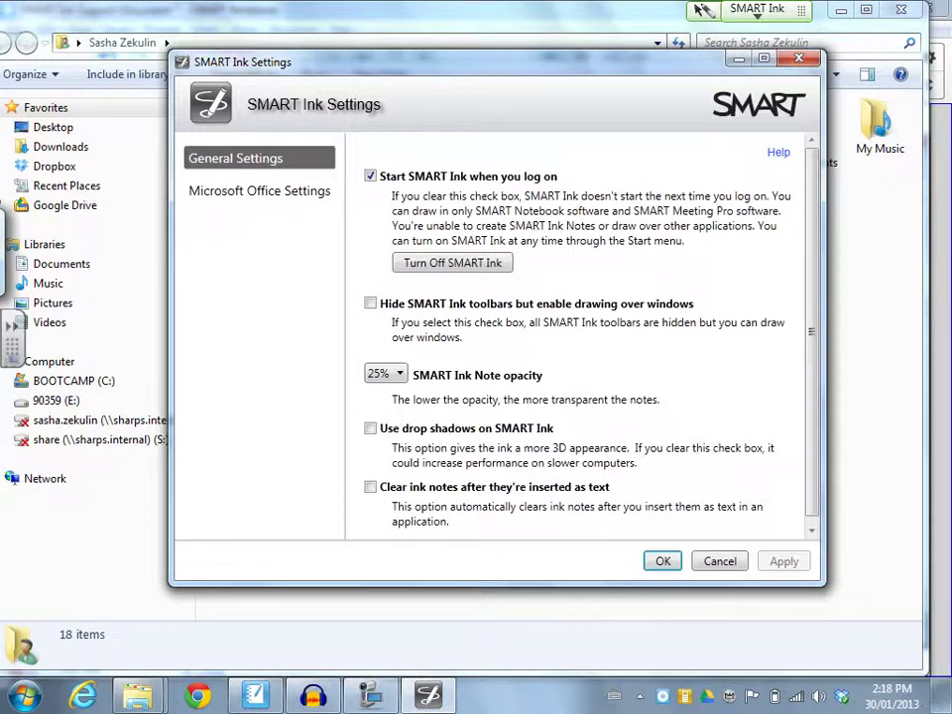
# Enable drop shadows on SMART Ink, leave clearing ink notes after text insertion disabled, and save the settings.
pyautogui.click(510, 429)
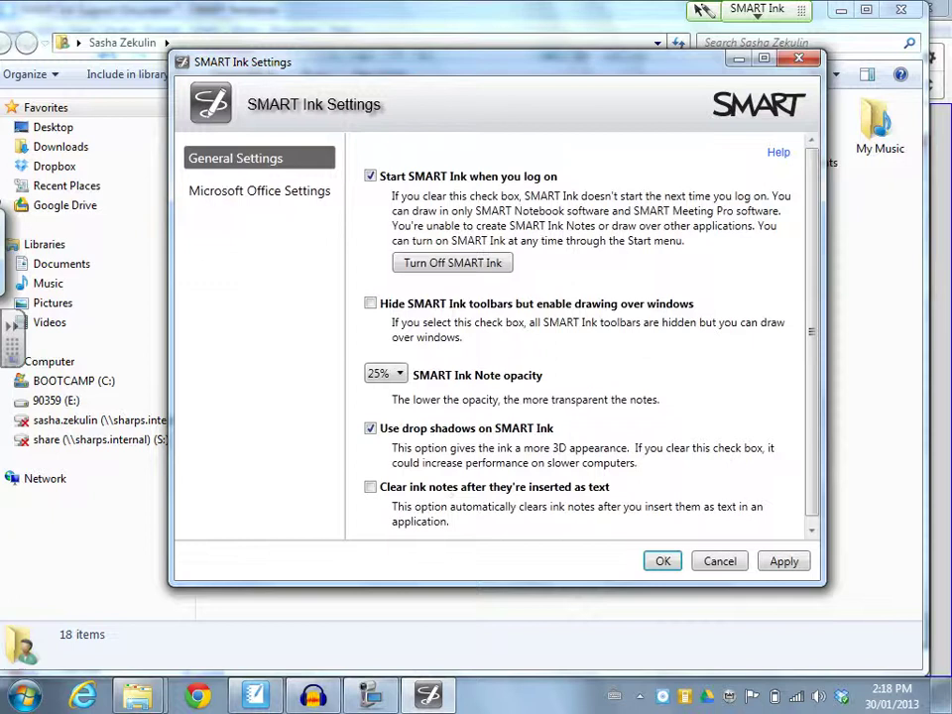
pyautogui.click(508, 488)
pyautogui.click(511, 494)
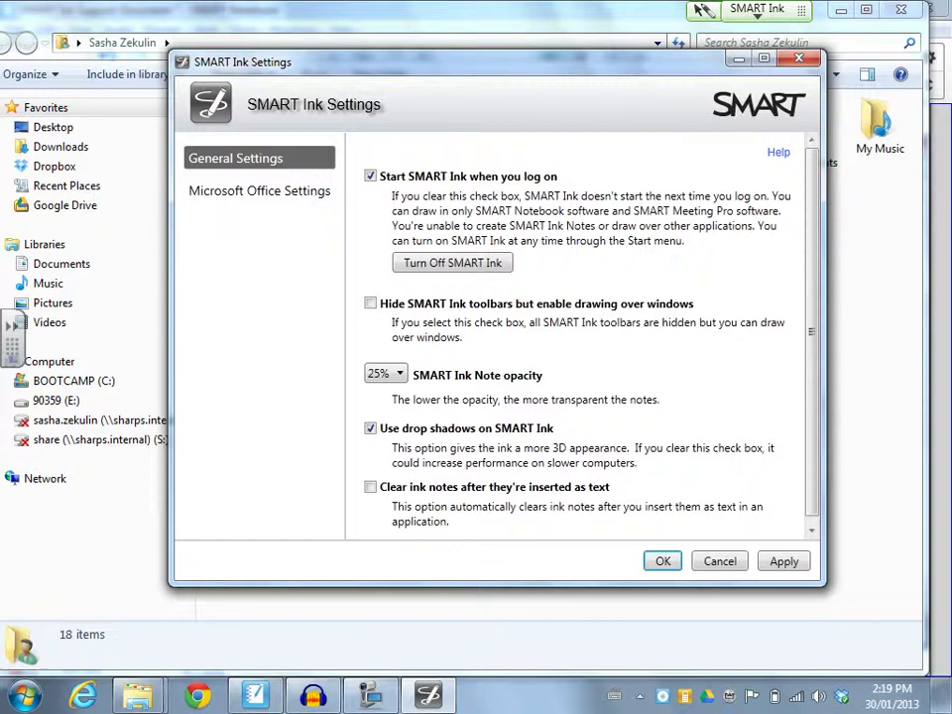
pyautogui.click(664, 561)
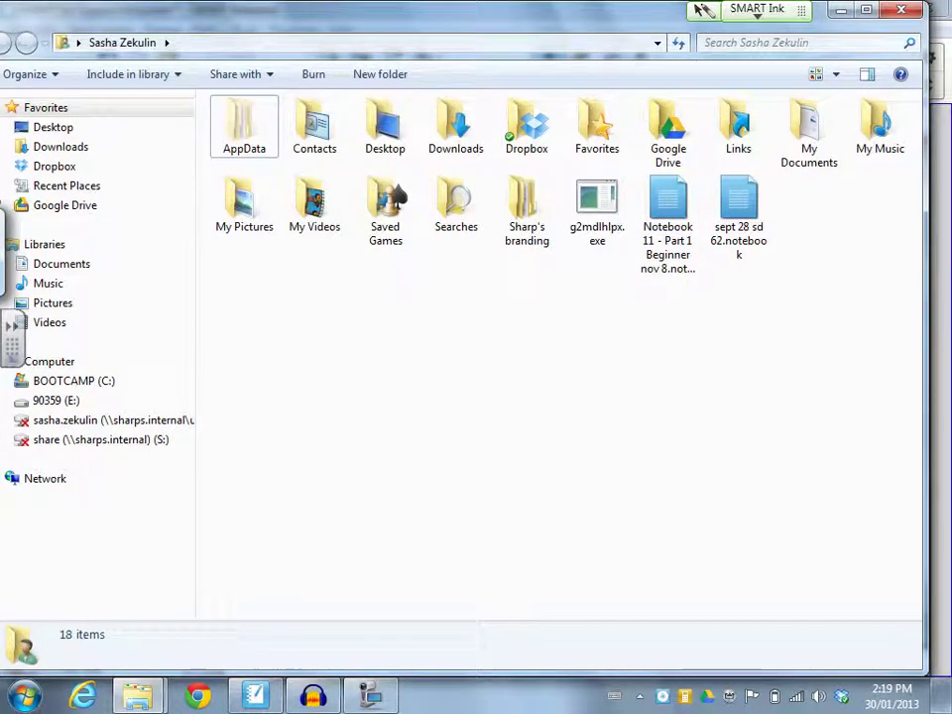
# Switch to Audacity and draw two freehand black SMART Ink pen strokes across its transport controls and device toolbar.
pyautogui.click(313, 696)
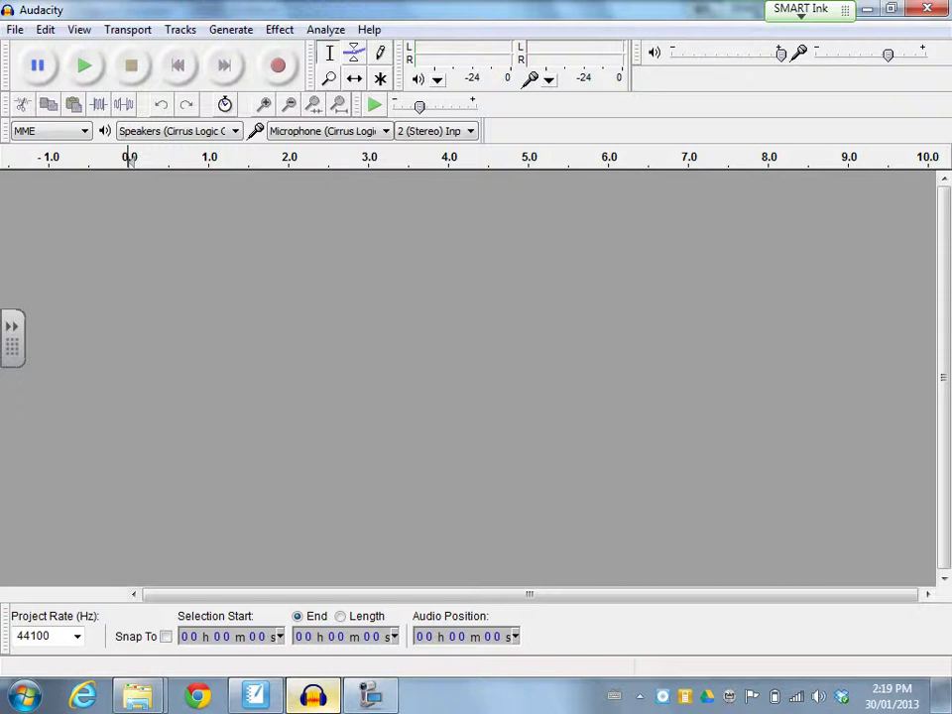
pyautogui.click(801, 10)
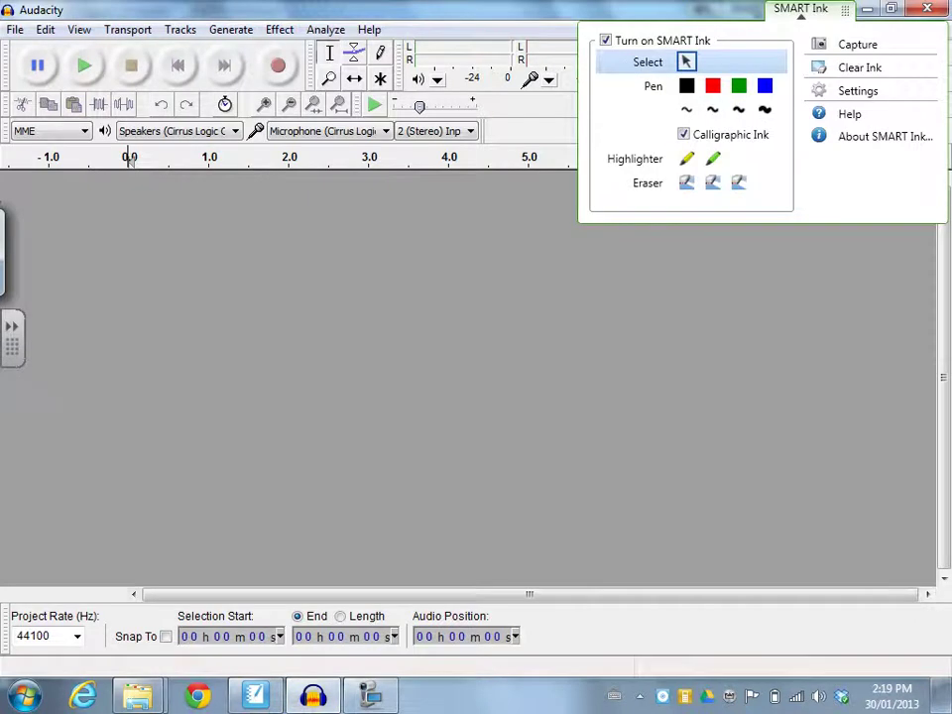
pyautogui.click(686, 86)
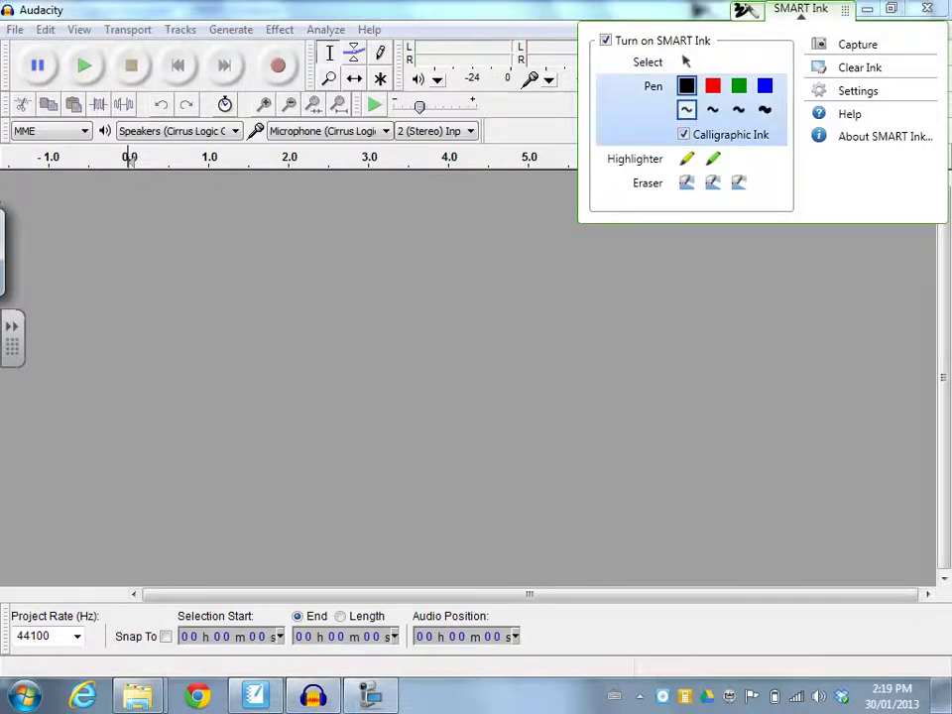
pyautogui.moveTo(244, 97); pyautogui.dragTo(116, 206)
pyautogui.moveTo(235, 79)
pyautogui.mouseDown()
pyautogui.moveTo(278, 58)
pyautogui.moveTo(281, 124)
pyautogui.mouseUp()
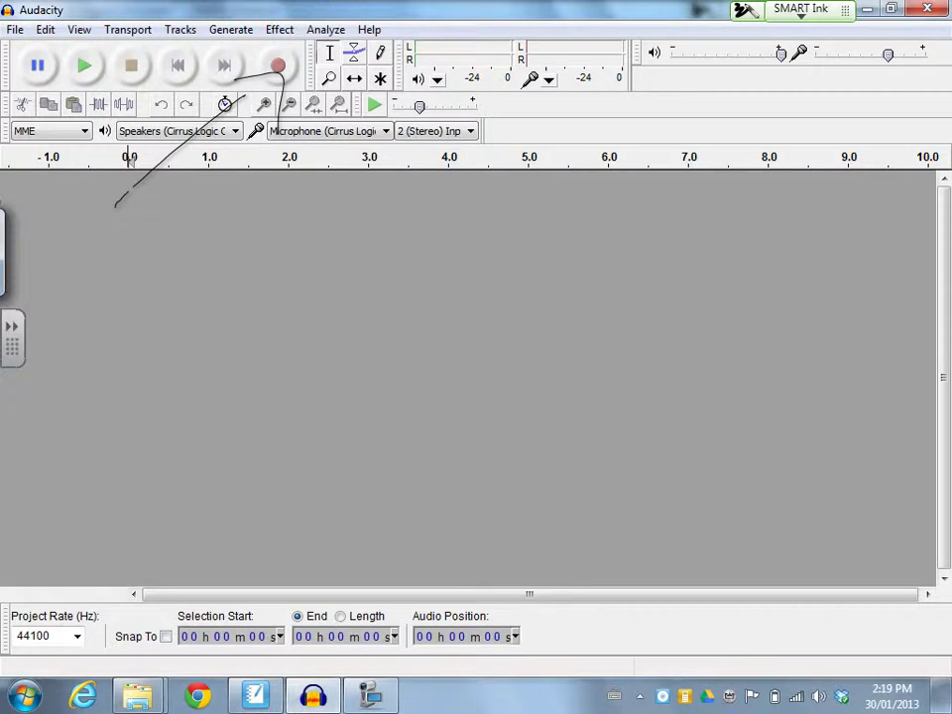
# Highlight Audacity's microphone and stereo input channel selectors with the yellow SMART Ink highlighter.
pyautogui.click(801, 10)
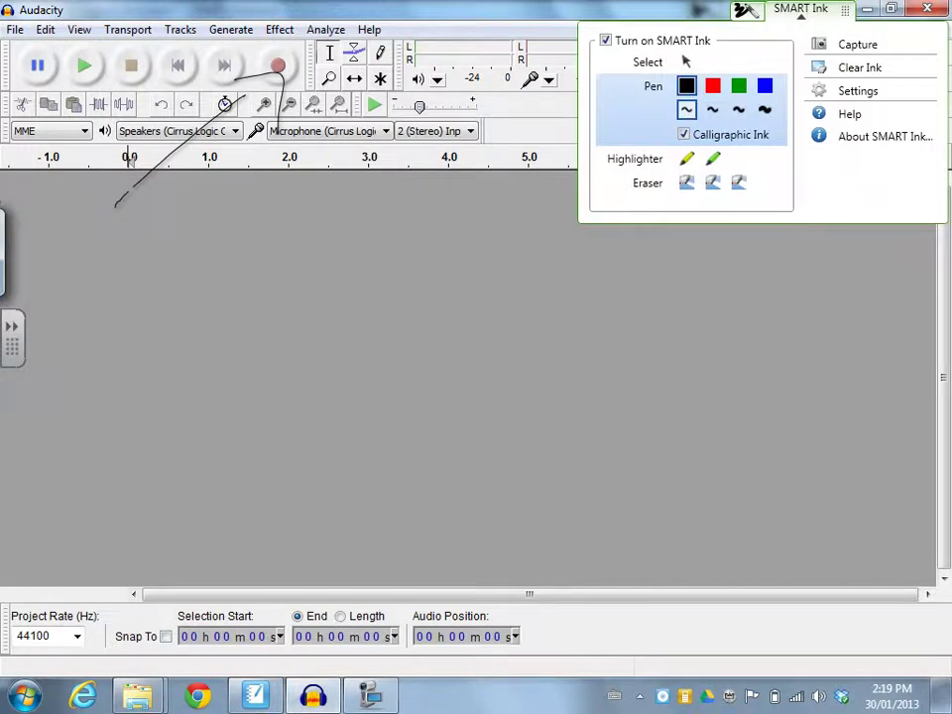
pyautogui.click(686, 159)
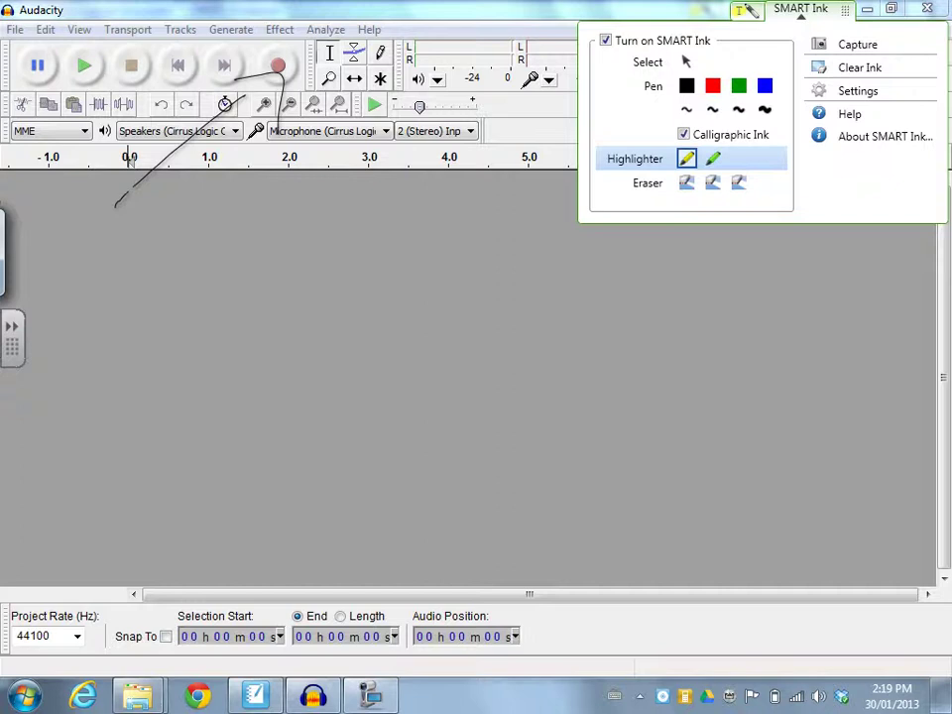
pyautogui.moveTo(269, 131); pyautogui.dragTo(392, 131)
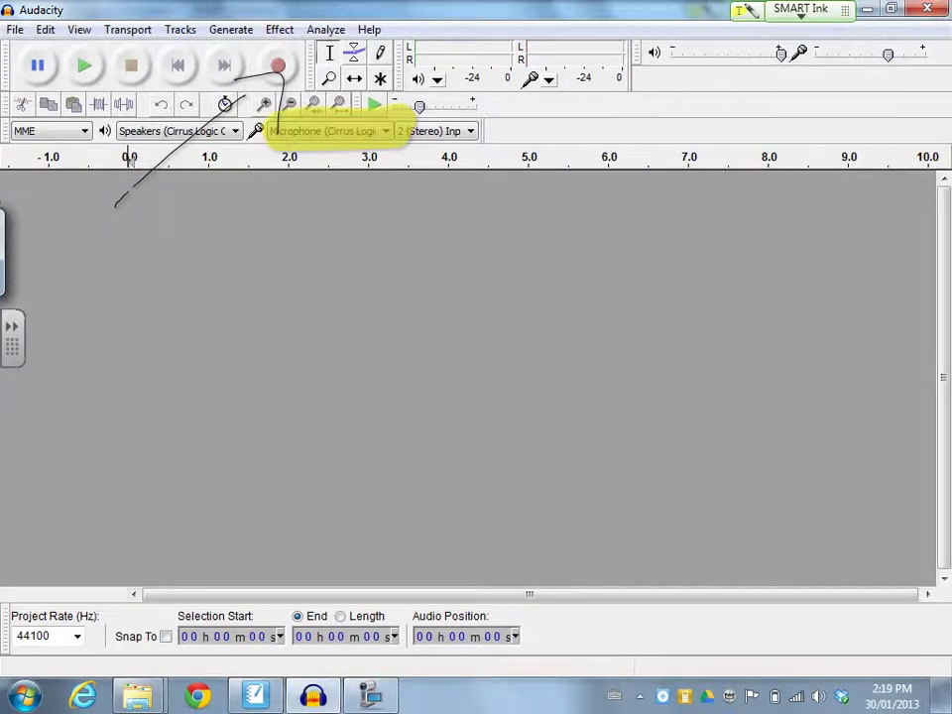
pyautogui.moveTo(408, 139); pyautogui.dragTo(525, 121)
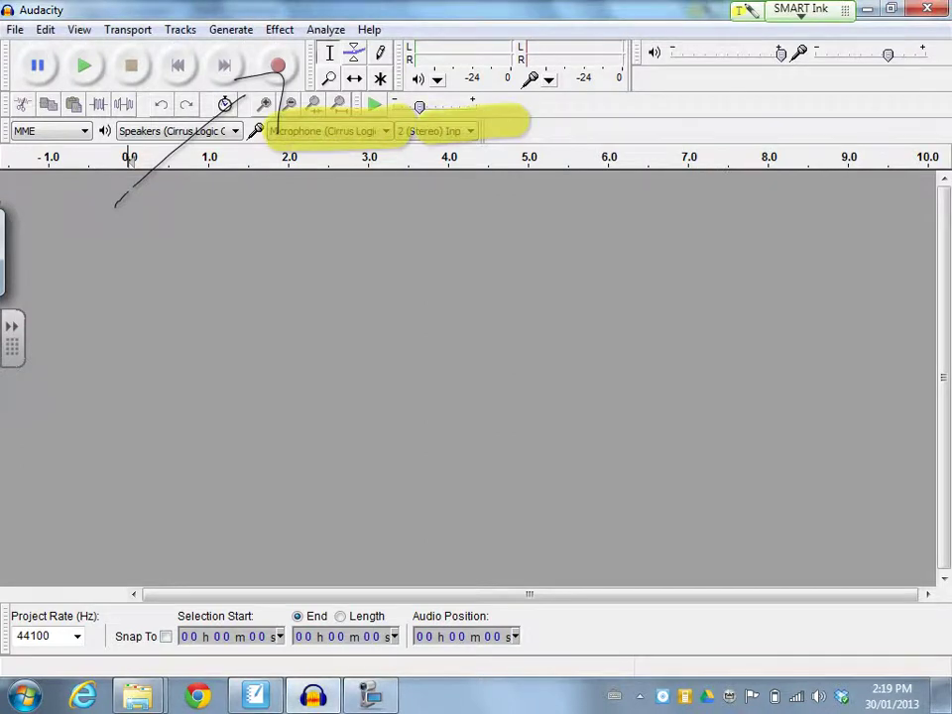
# Clear all SMART Ink from the Audacity window and return to the Select tool.
pyautogui.click(800, 10)
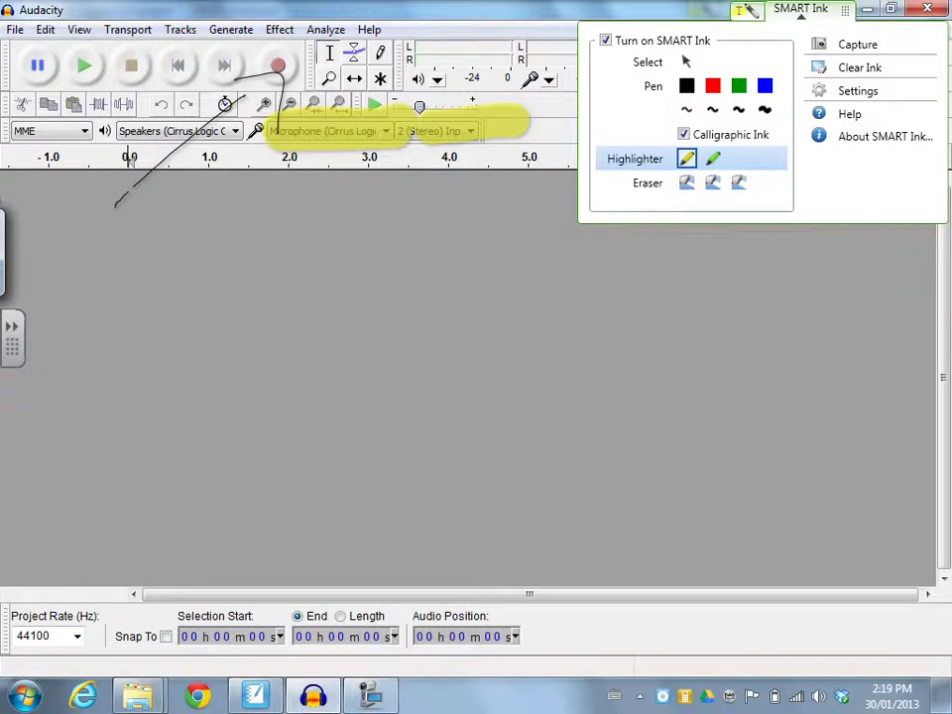
pyautogui.click(858, 68)
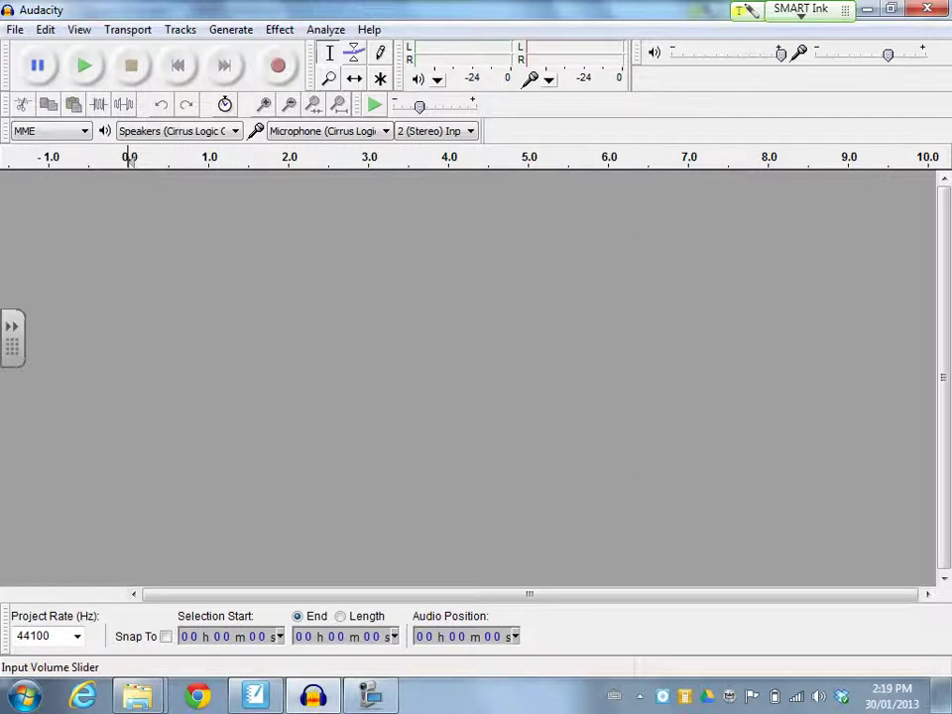
pyautogui.click(801, 10)
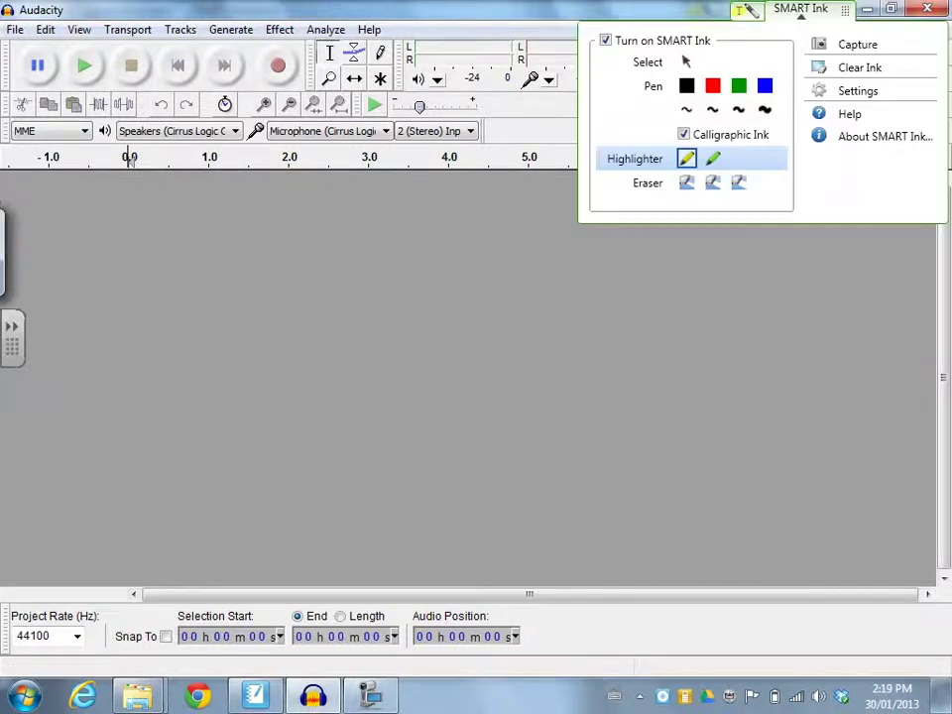
pyautogui.click(687, 62)
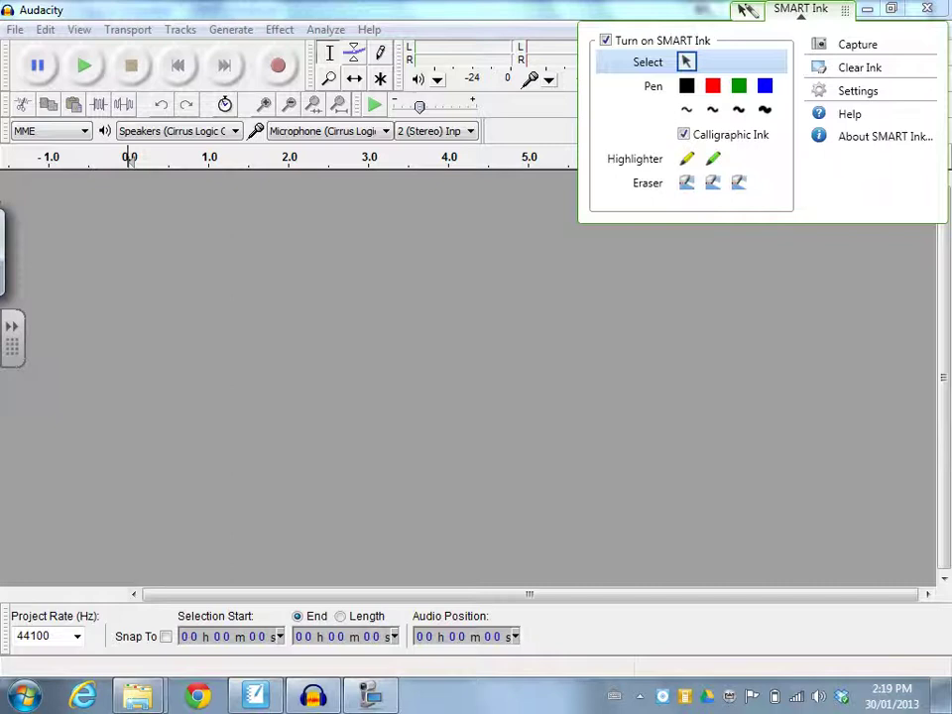